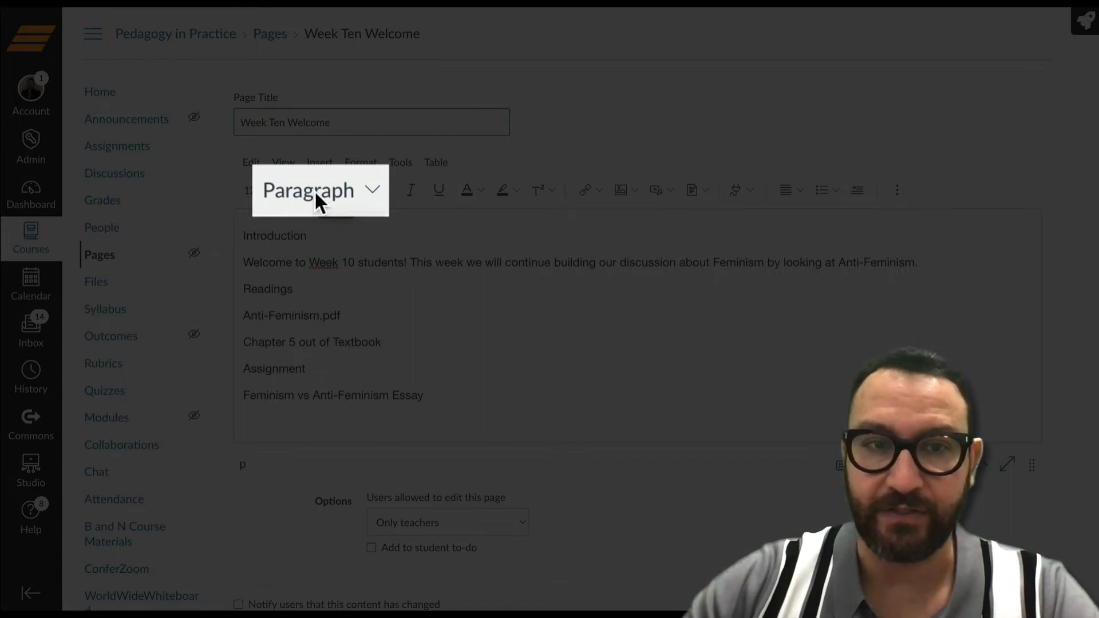
- Review the available heading levels, the page title, and the Introduction, Readings and Assignment lines that act as section titles
left_click(346, 191)
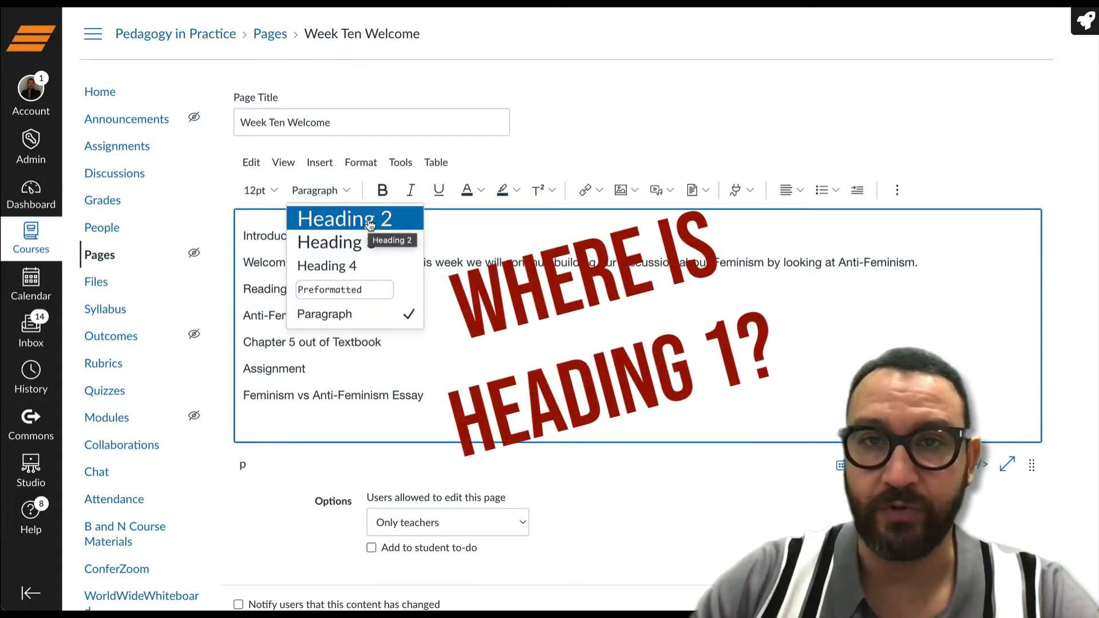
left_click(518, 241)
left_click(356, 126)
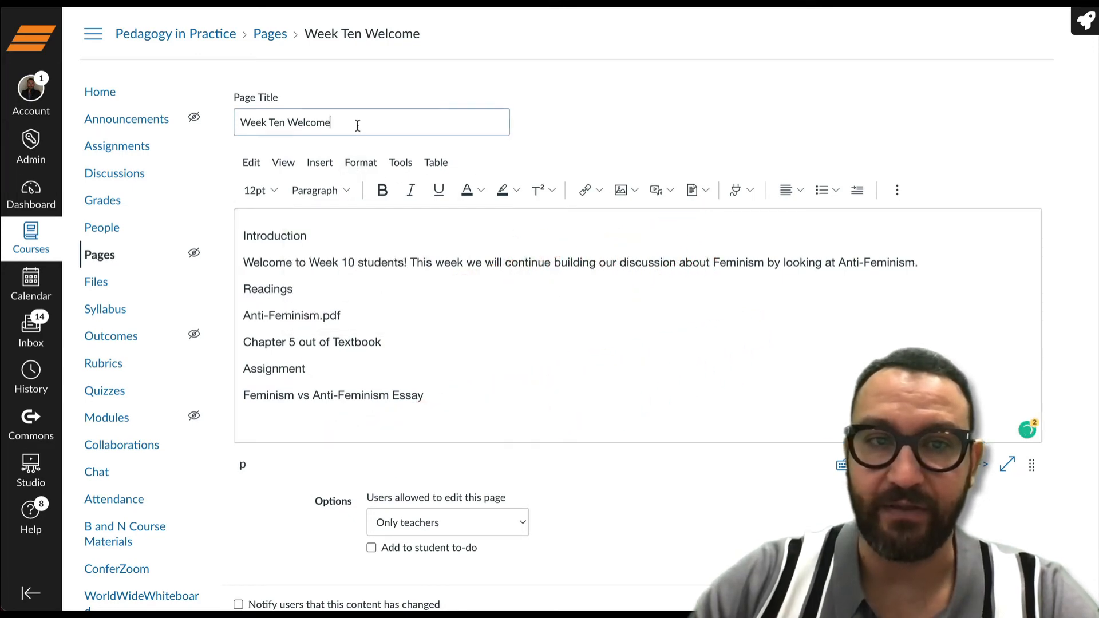
left_click_drag(331, 123, 236, 120)
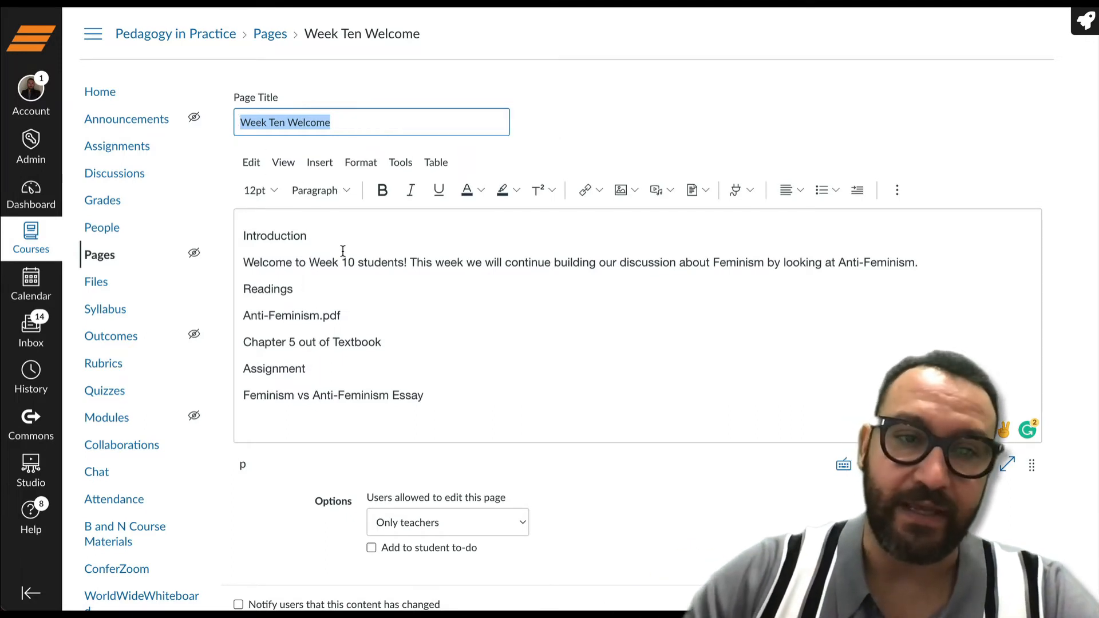
left_click(315, 236)
left_click_drag(316, 235, 243, 235)
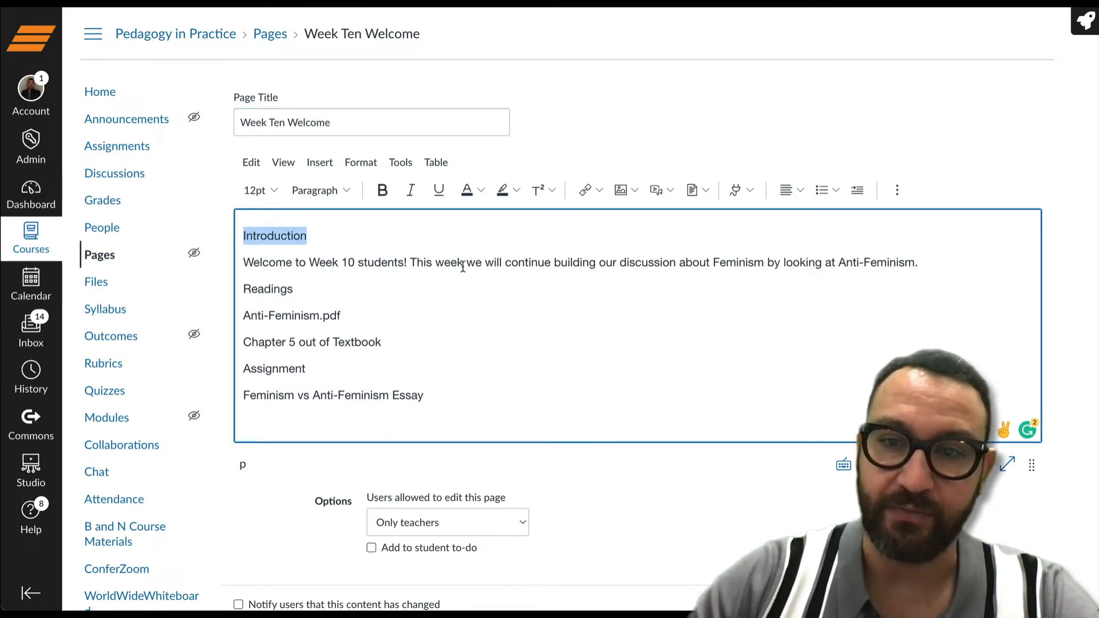
left_click_drag(294, 290, 242, 291)
left_click_drag(309, 371, 240, 370)
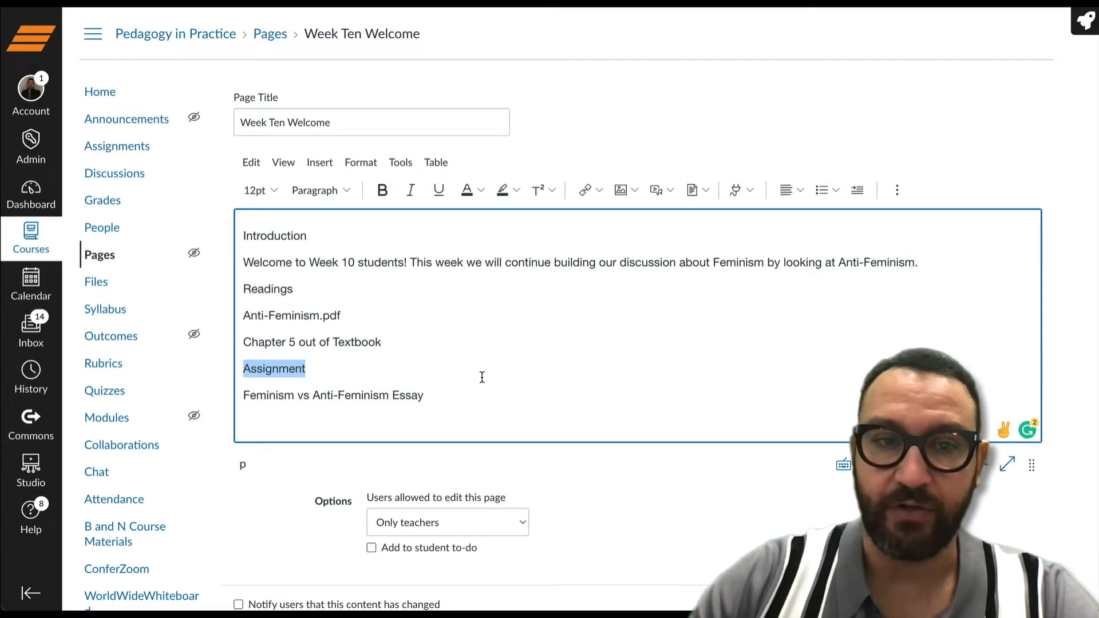
- Format the "Introduction" line in the page body as Heading 2
left_click_drag(311, 236, 236, 233)
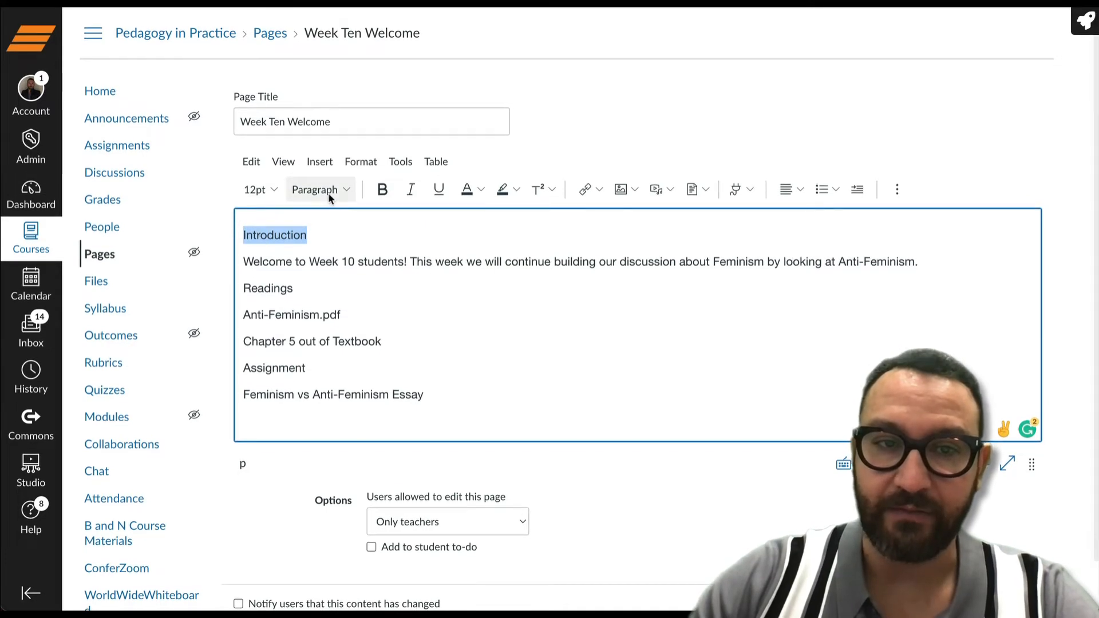
left_click(328, 194)
left_click(334, 211)
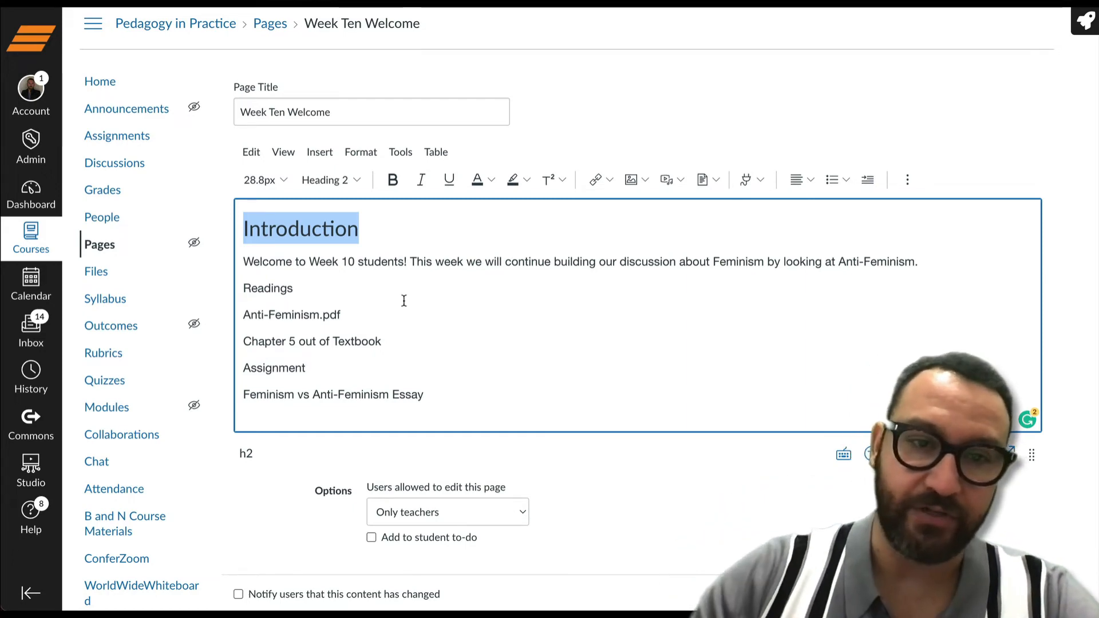
- Format the "Readings" and "Assignment" lines in the page body as Heading 3
left_click_drag(301, 288, 242, 289)
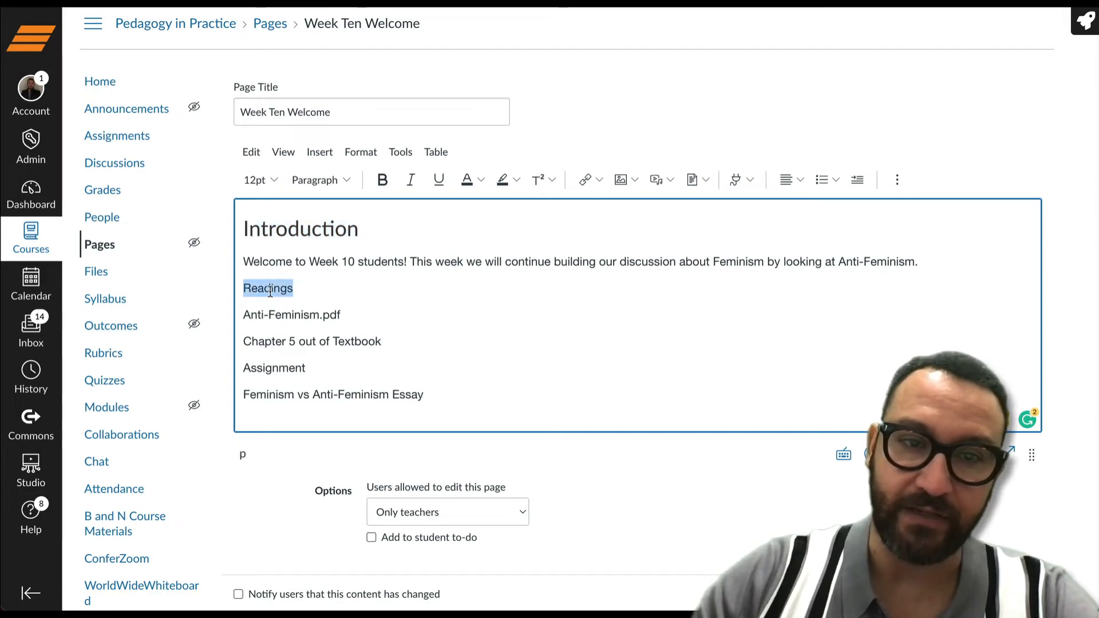
left_click(343, 179)
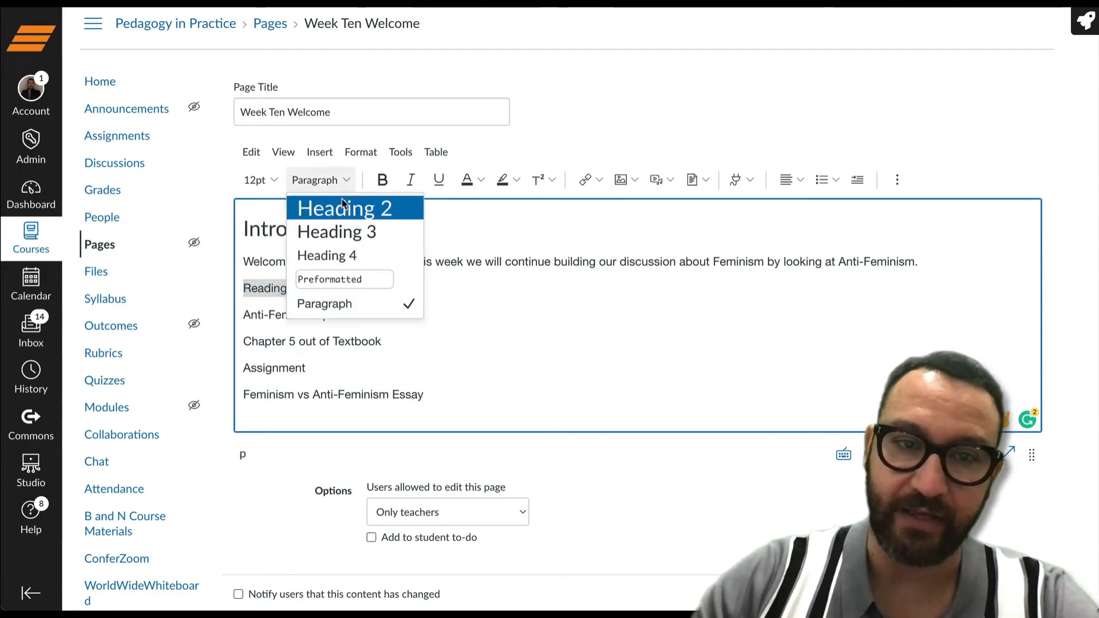
left_click(350, 232)
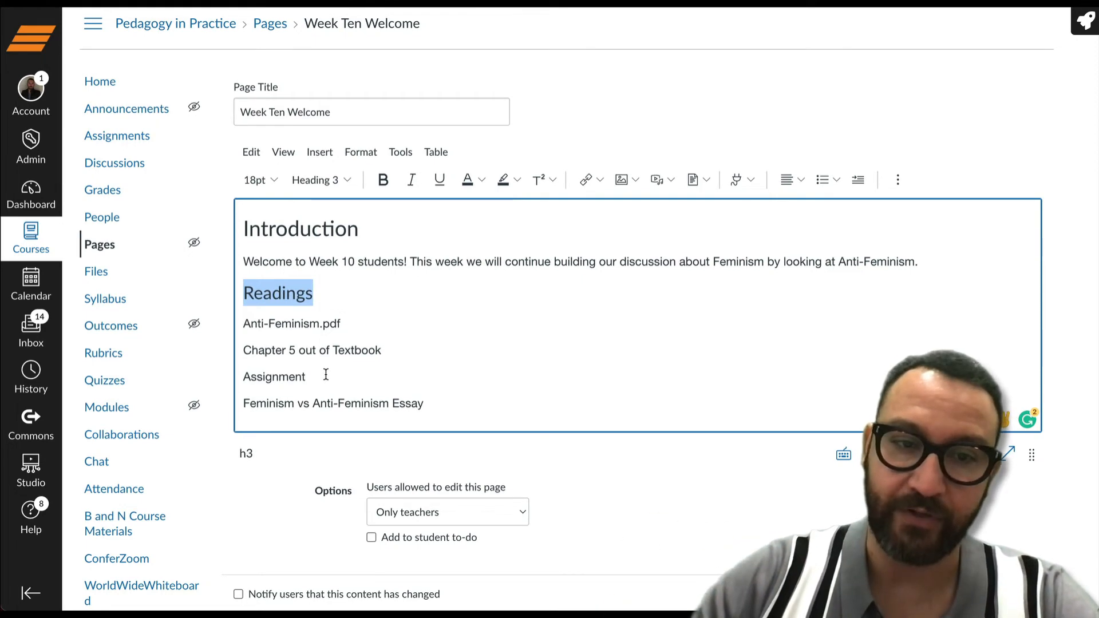
left_click(305, 376)
left_click_drag(305, 376, 242, 376)
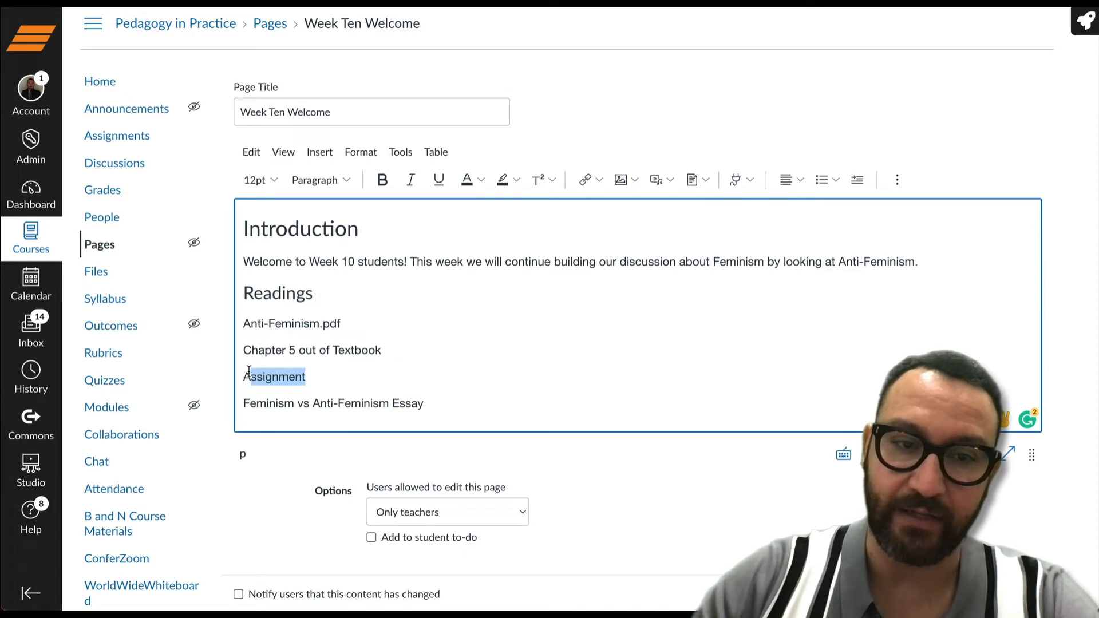
left_click(348, 183)
left_click(350, 234)
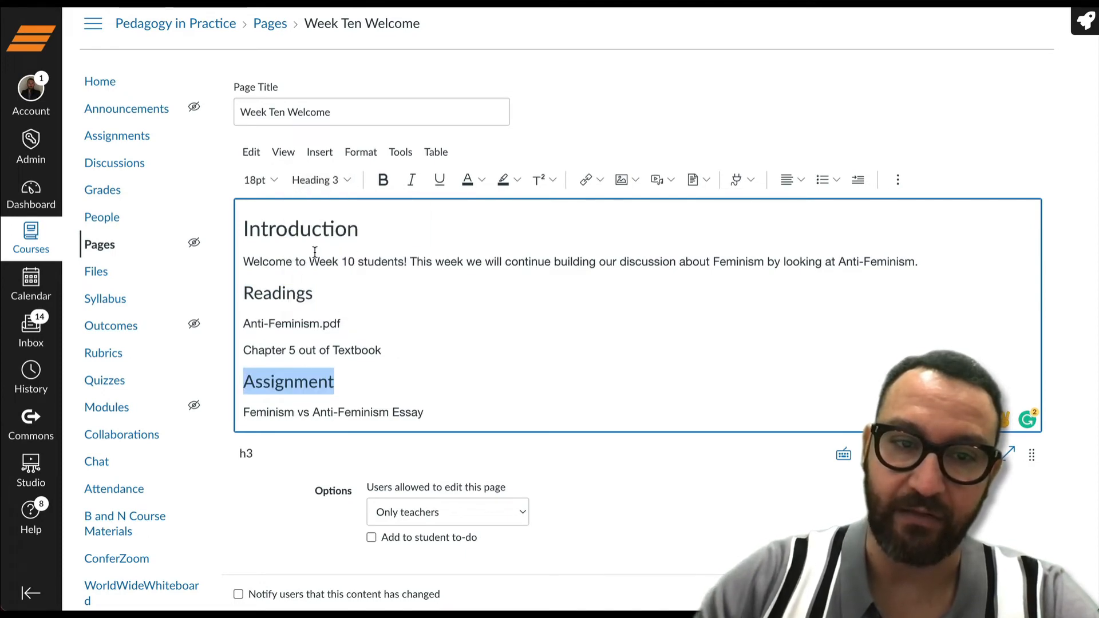
left_click(387, 384)
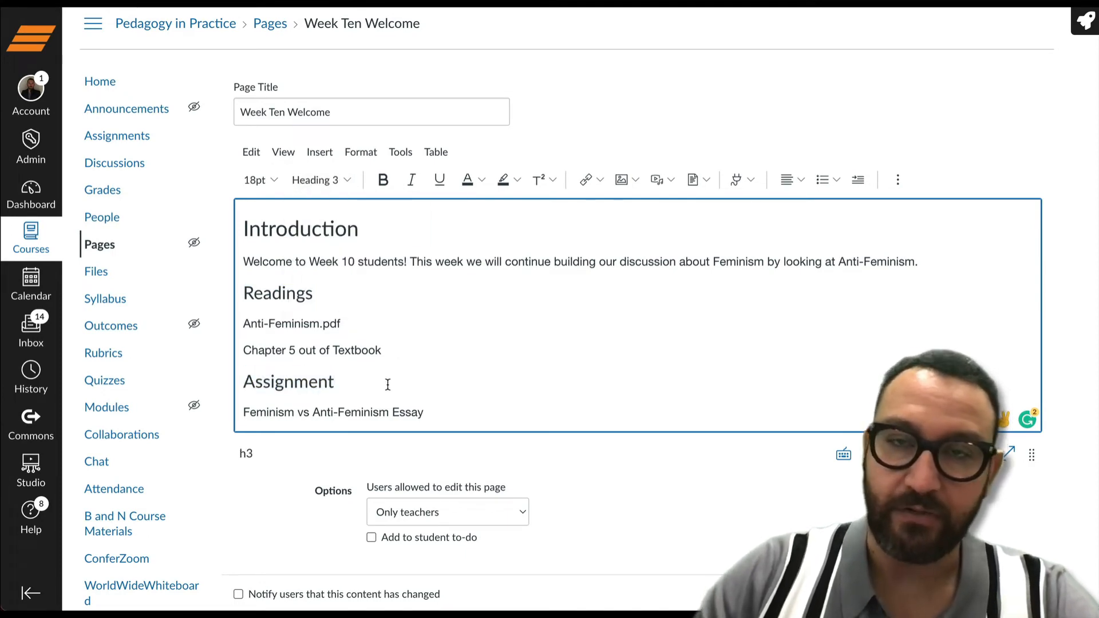
- Turn the two reading items and the "Feminism vs Anti-Feminism Essay" line into bulleted lists under their headings
left_click_drag(393, 351, 245, 329)
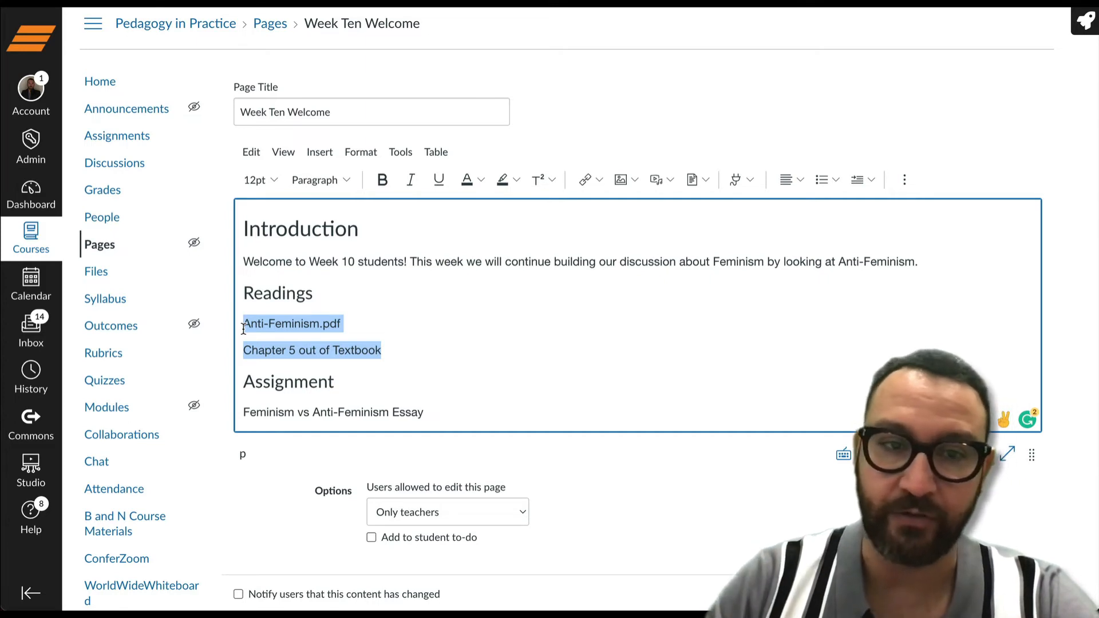
left_click(821, 180)
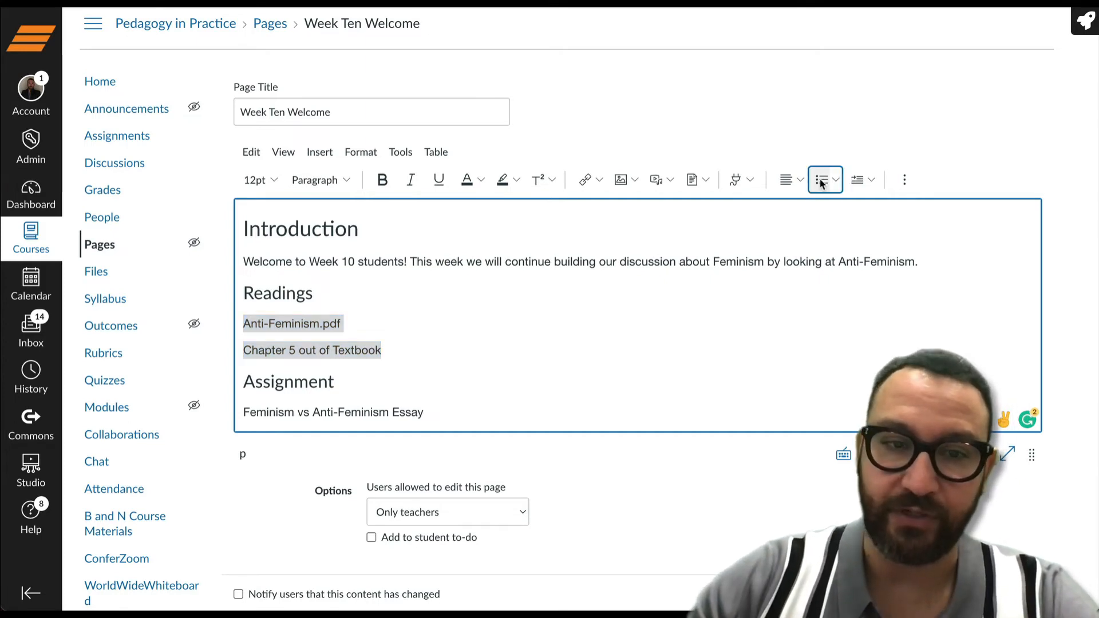
left_click(436, 396)
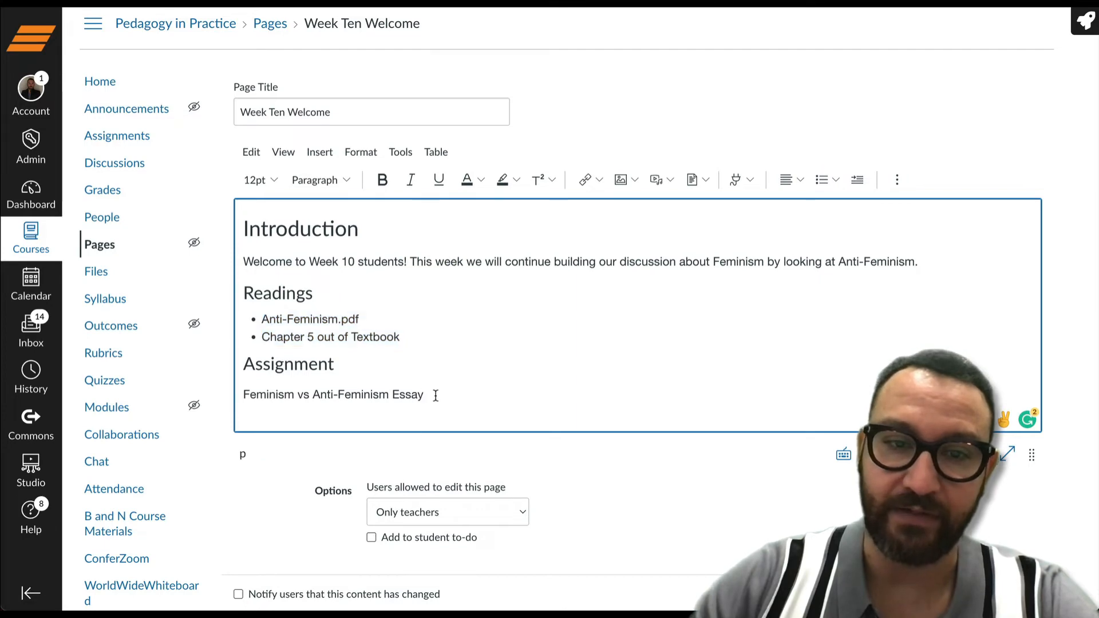
left_click_drag(435, 396, 238, 395)
left_click(823, 179)
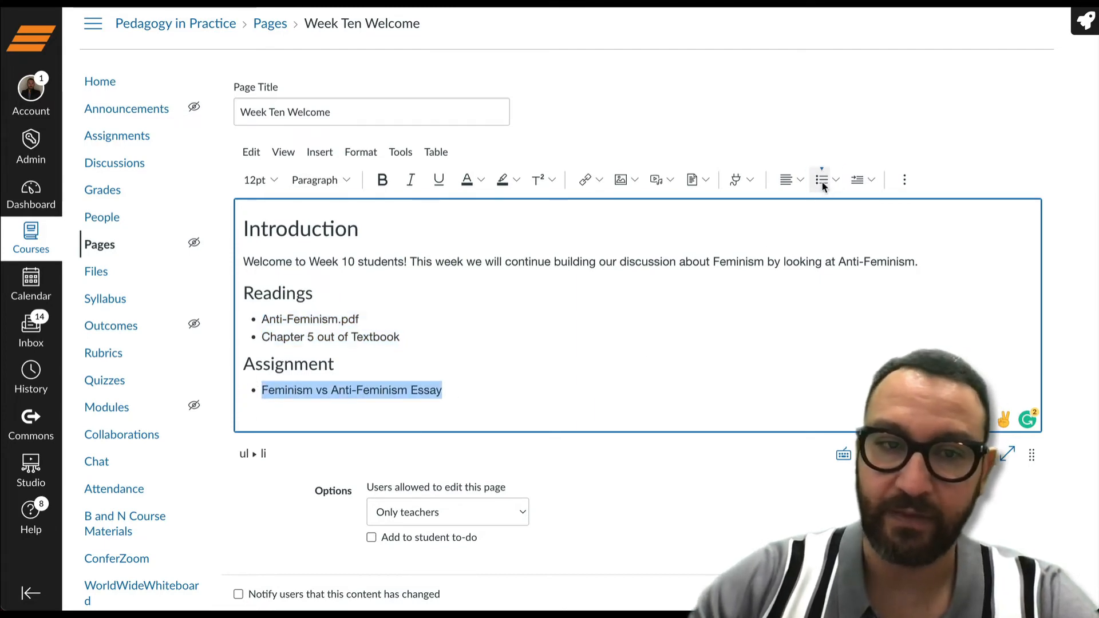
left_click(490, 377)
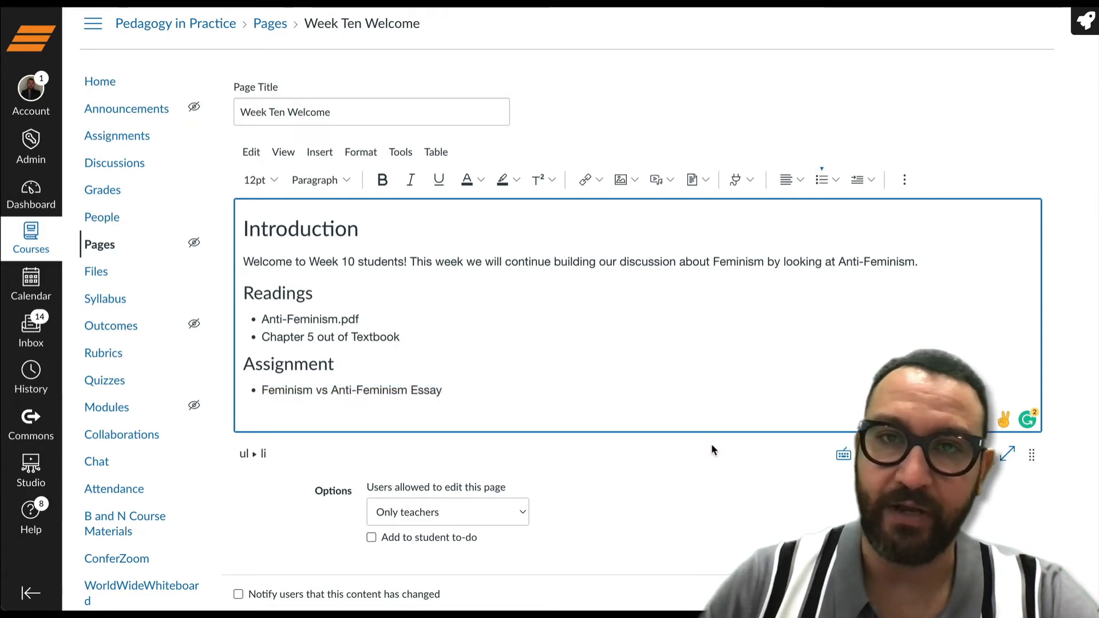
- Examine the page title and the heading levels of the "Week Ten" banner and the "Readings" section on the Design Tools version
left_click(354, 113)
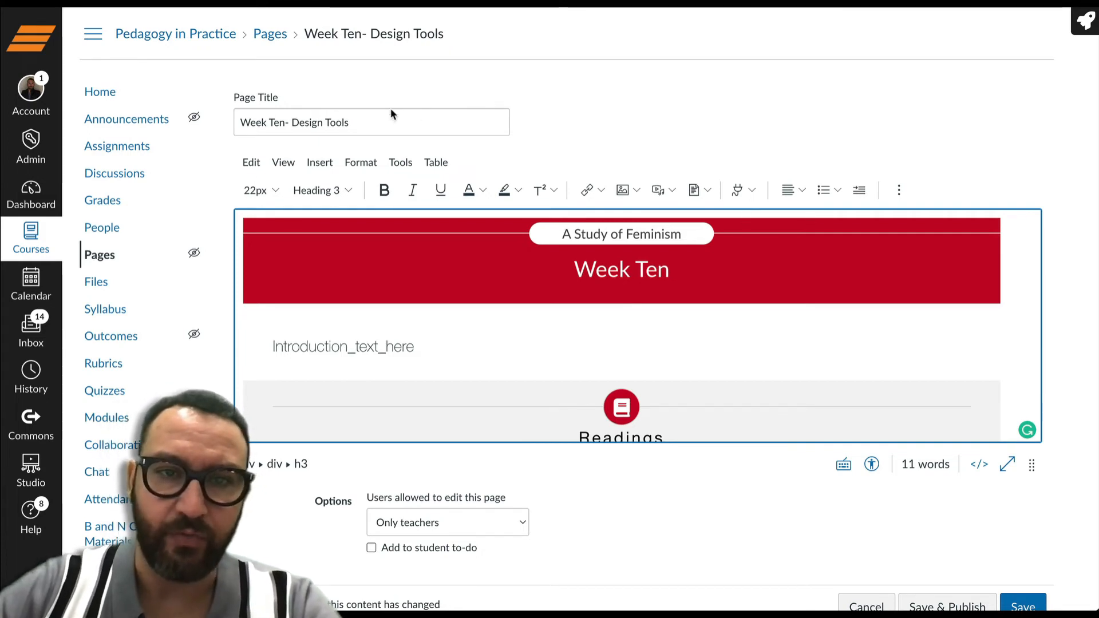
left_click(365, 122)
left_click_drag(366, 123, 239, 121)
left_click(388, 124)
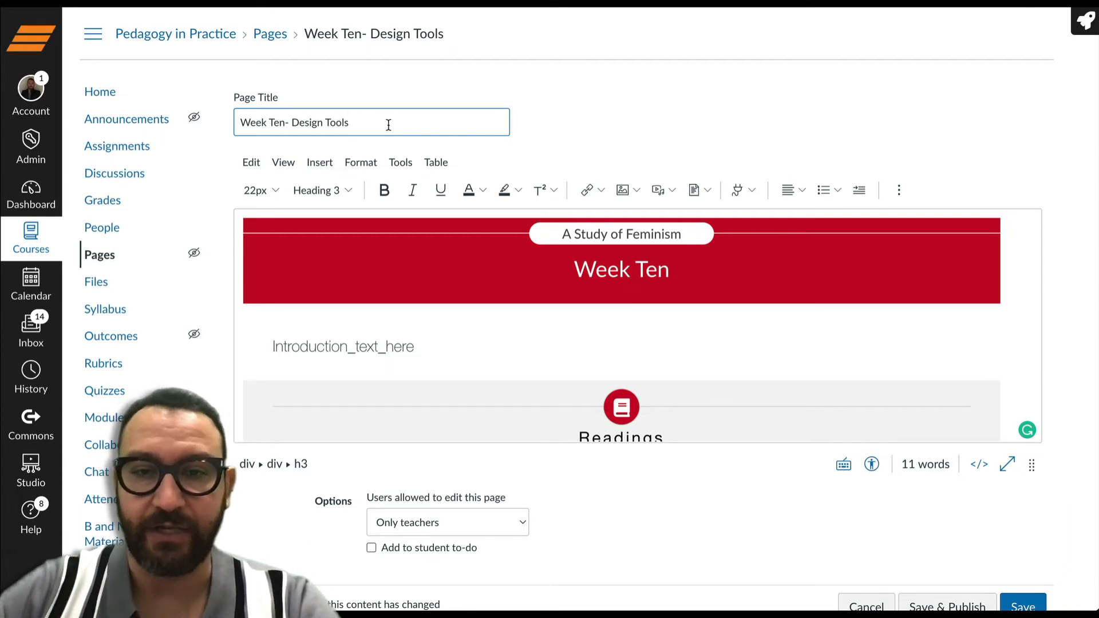
left_click(627, 273)
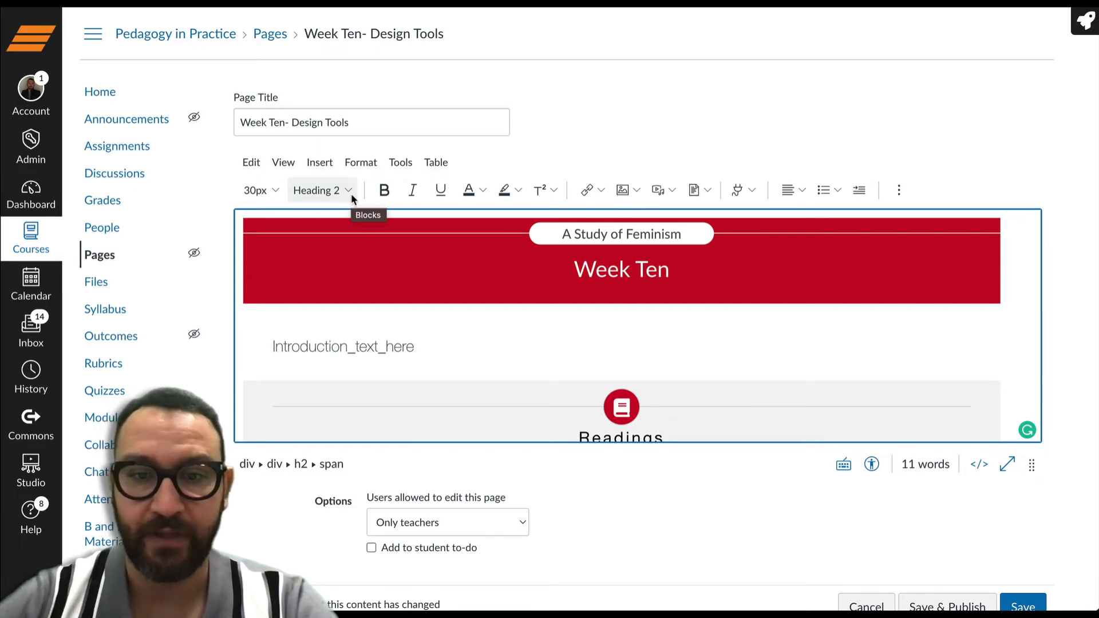
scroll(786, 329, "down", 2)
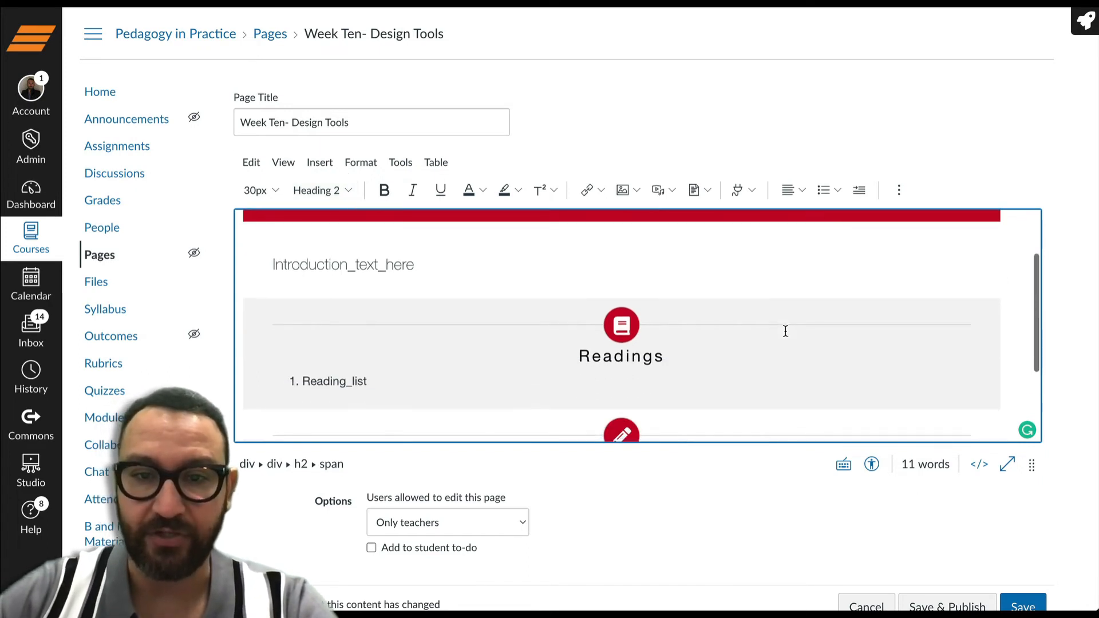
left_click(630, 356)
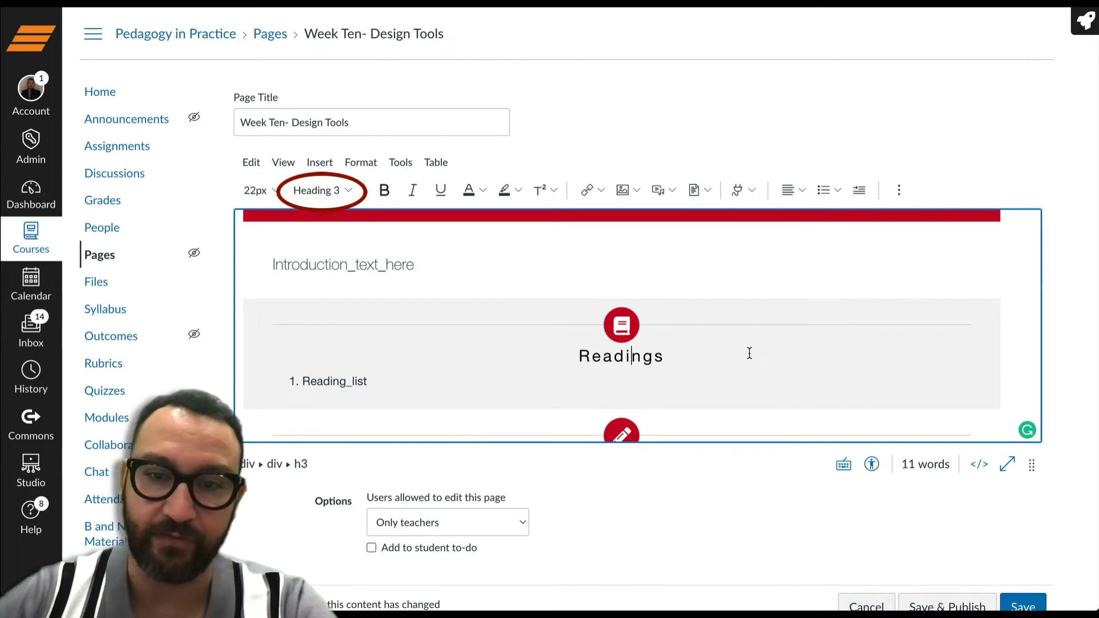
scroll(749, 353, "down", 3)
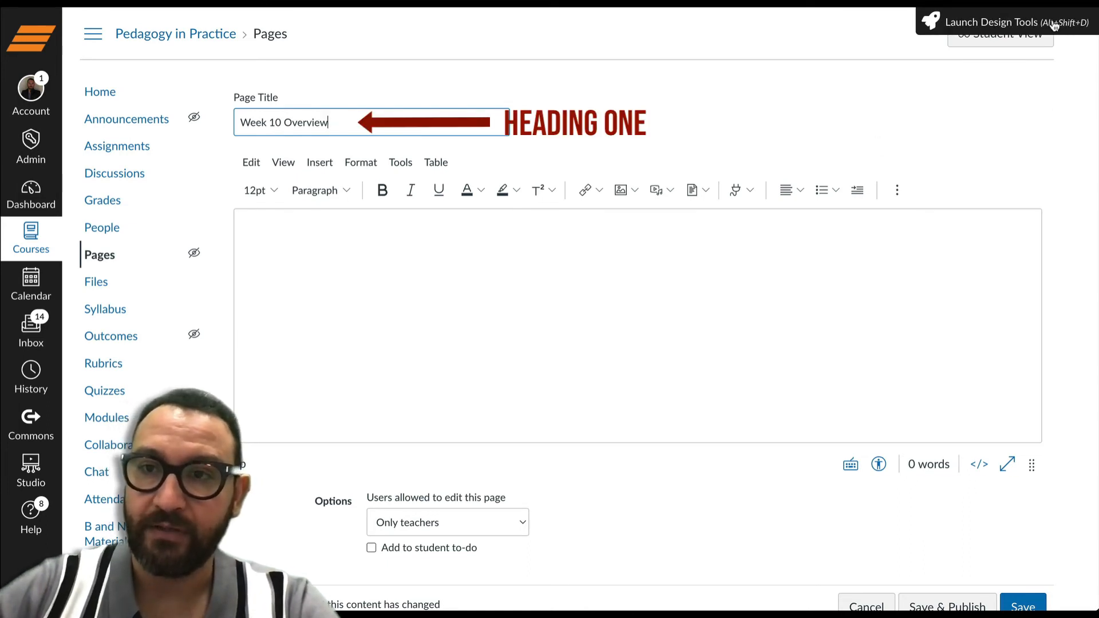
- Launch Design Tools on the Week 10 Overview page and apply the Flat Sections 2 theme
left_click(1056, 25)
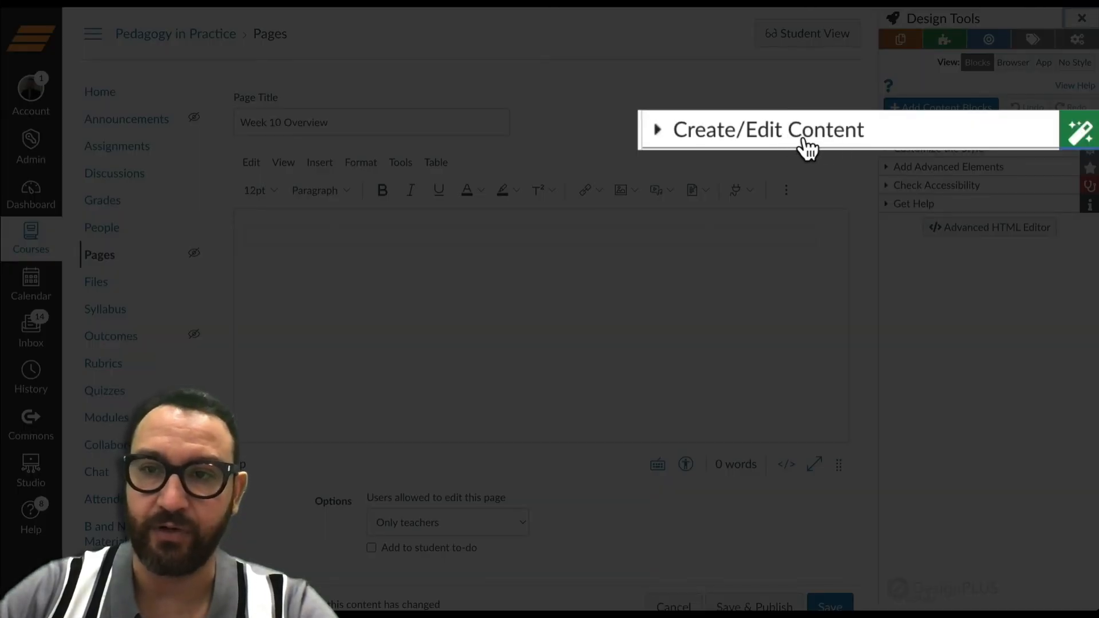
left_click(957, 135)
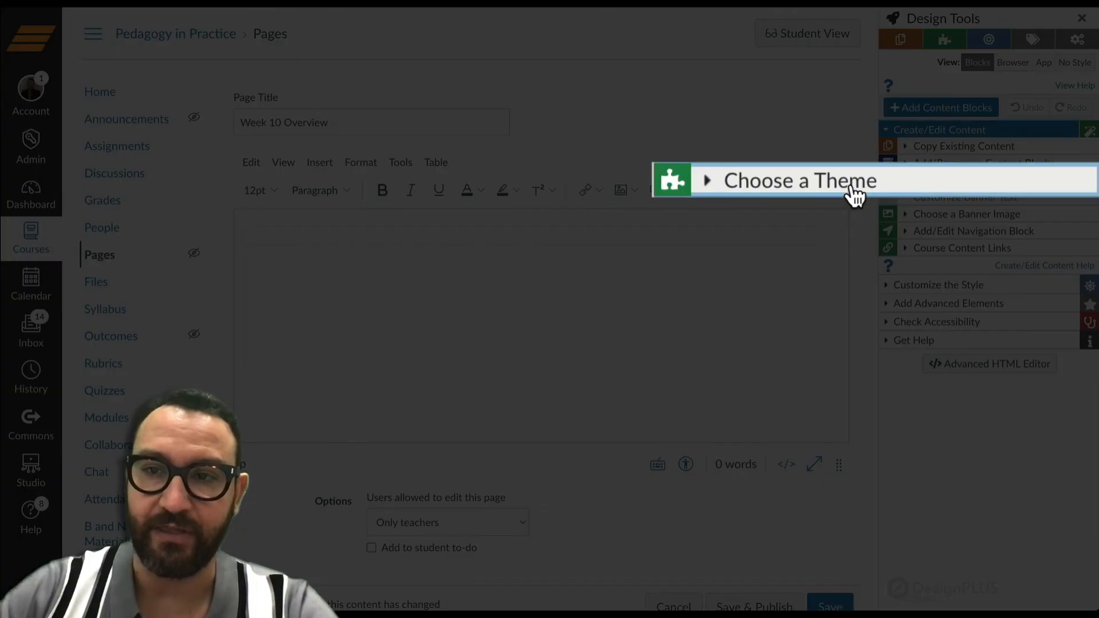
left_click(967, 180)
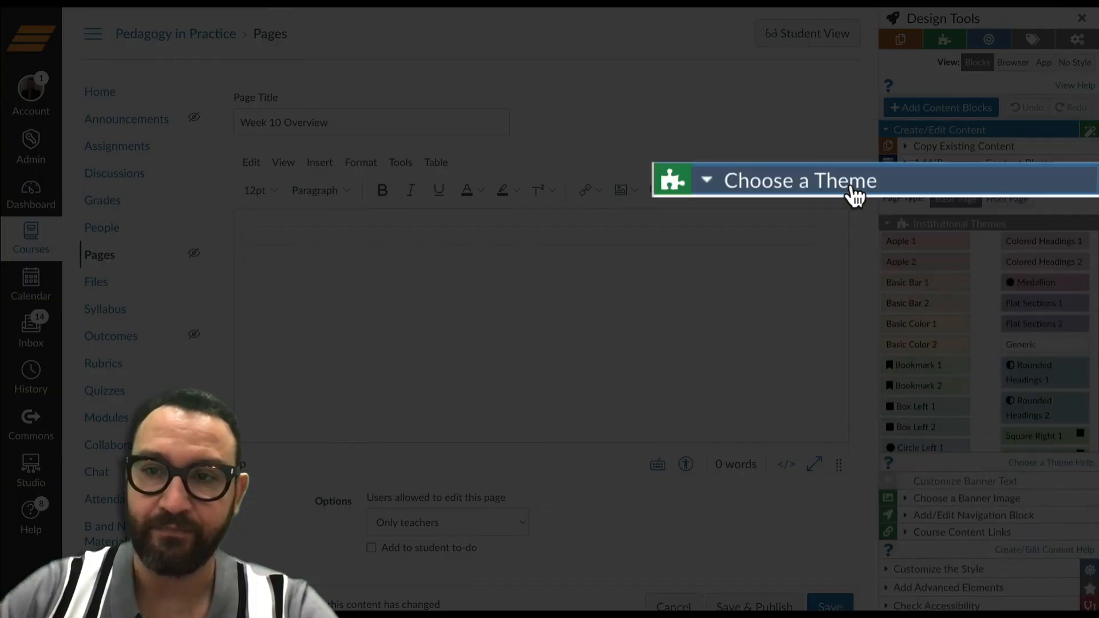
mouse_move(931, 253)
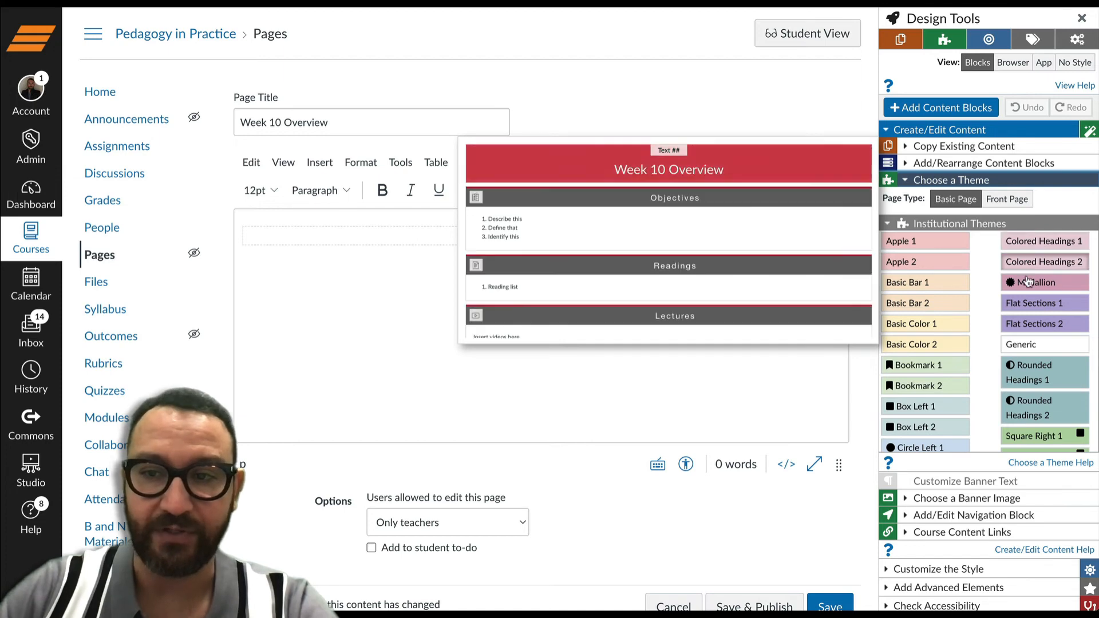
left_click(1033, 324)
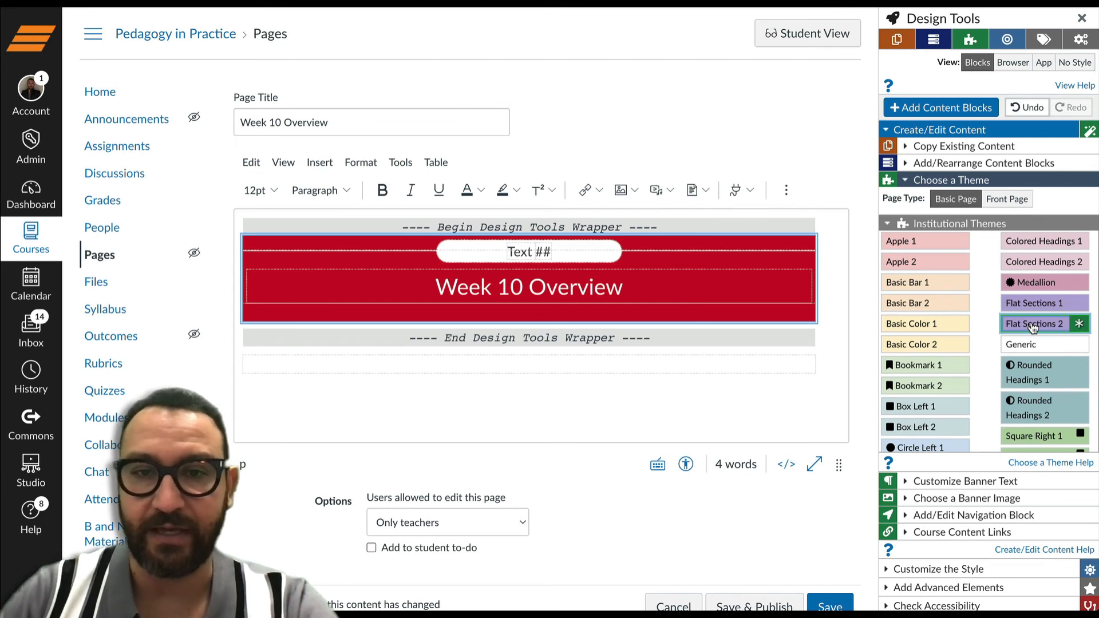
left_click(529, 285)
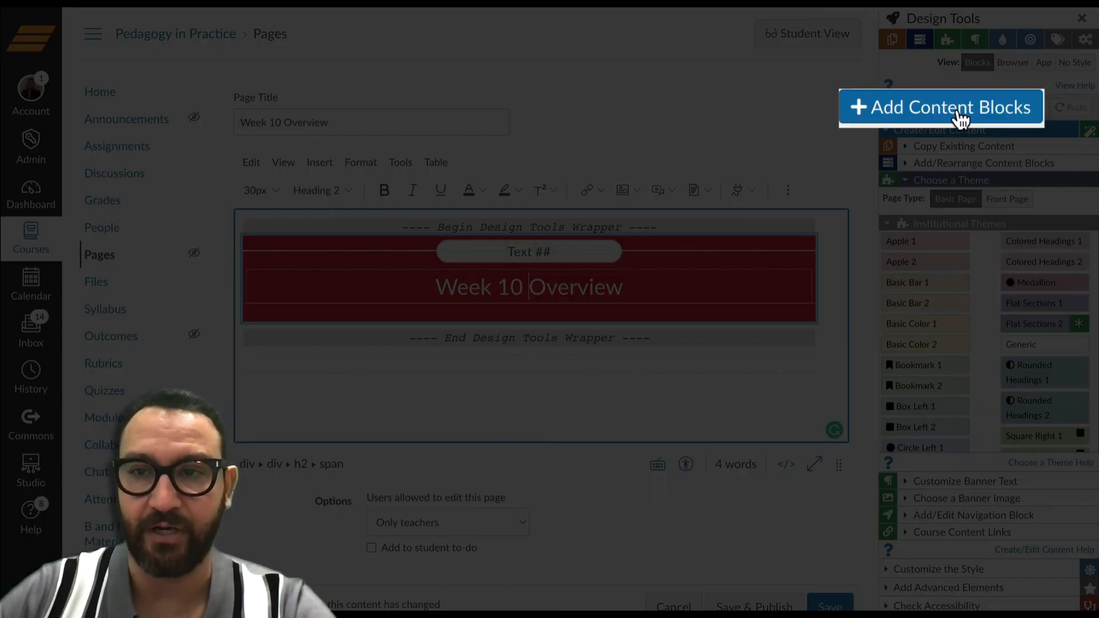
- Add the Introduction_text_here, Readings and Assignments content blocks beneath the title banner
left_click(950, 112)
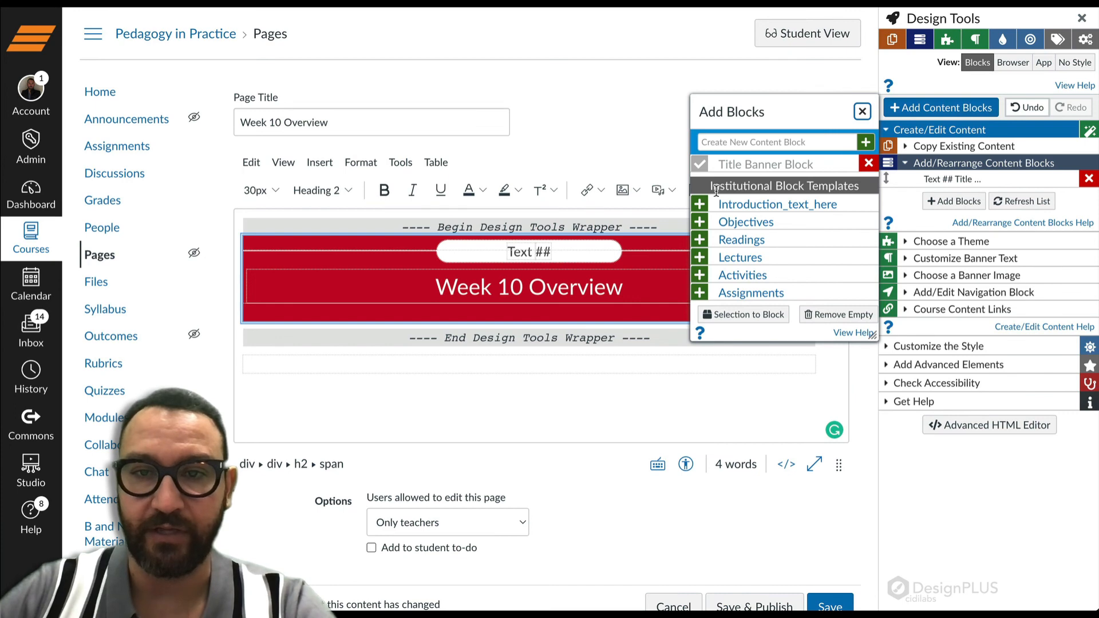
left_click(700, 204)
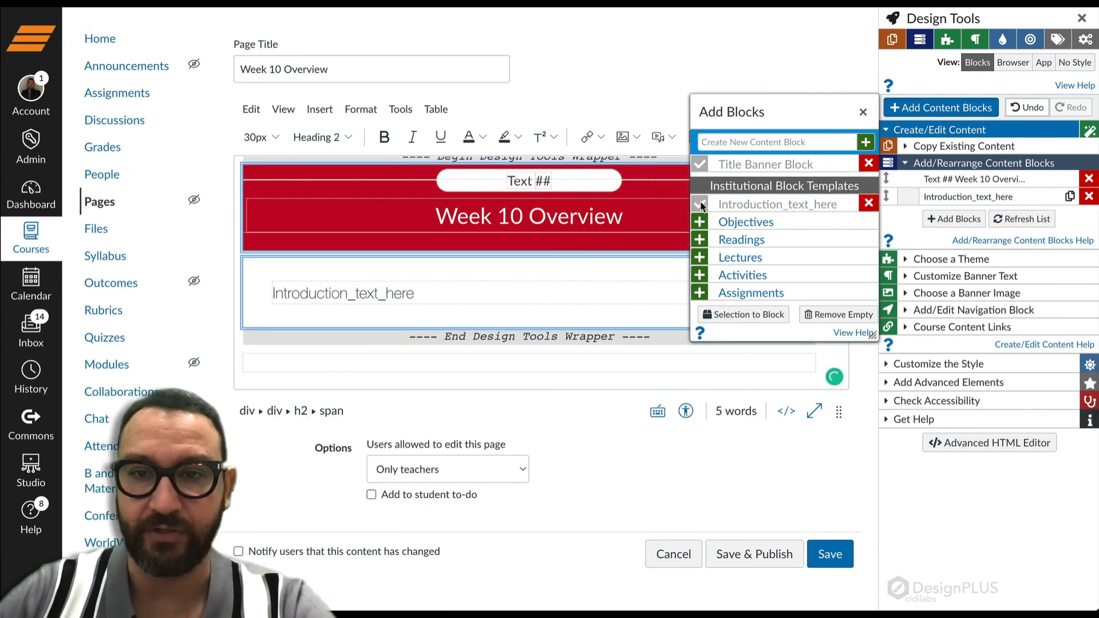
left_click(699, 240)
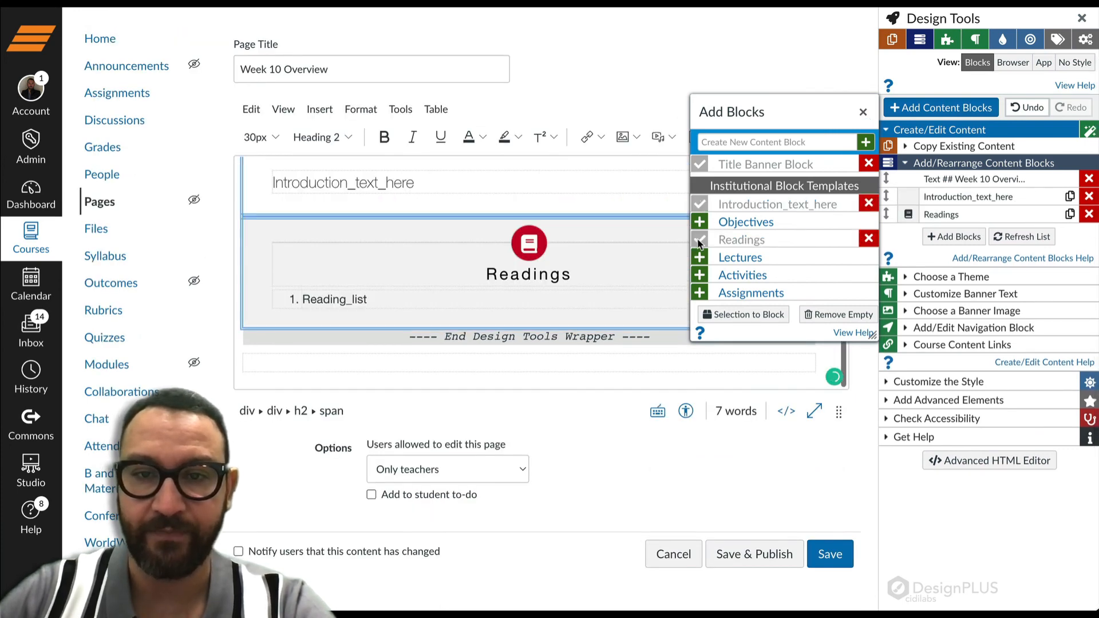
left_click(700, 293)
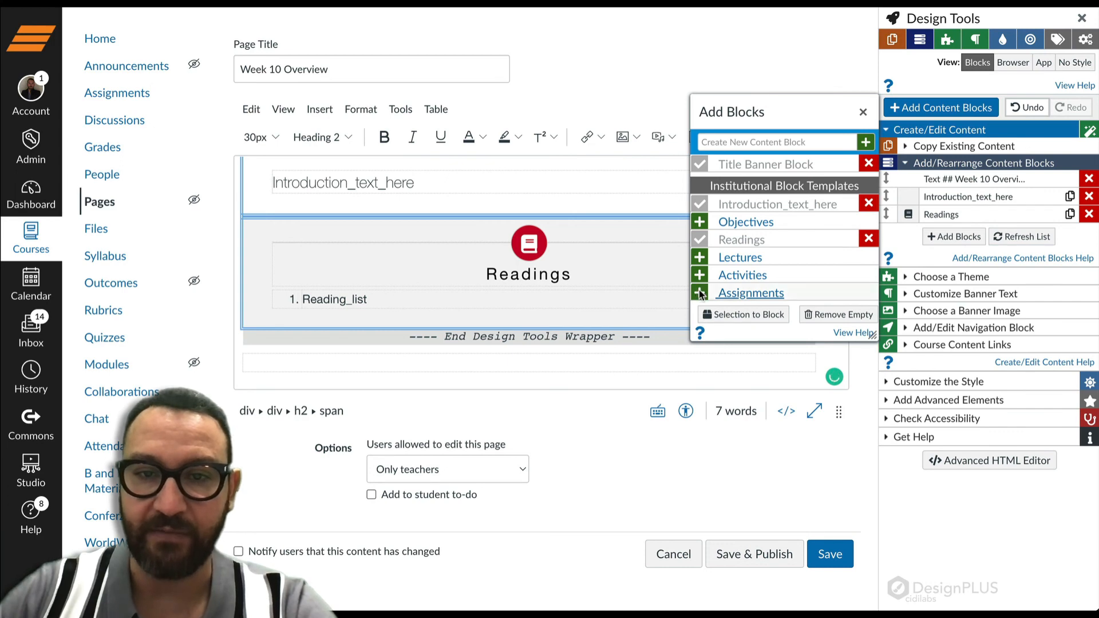
left_click(862, 111)
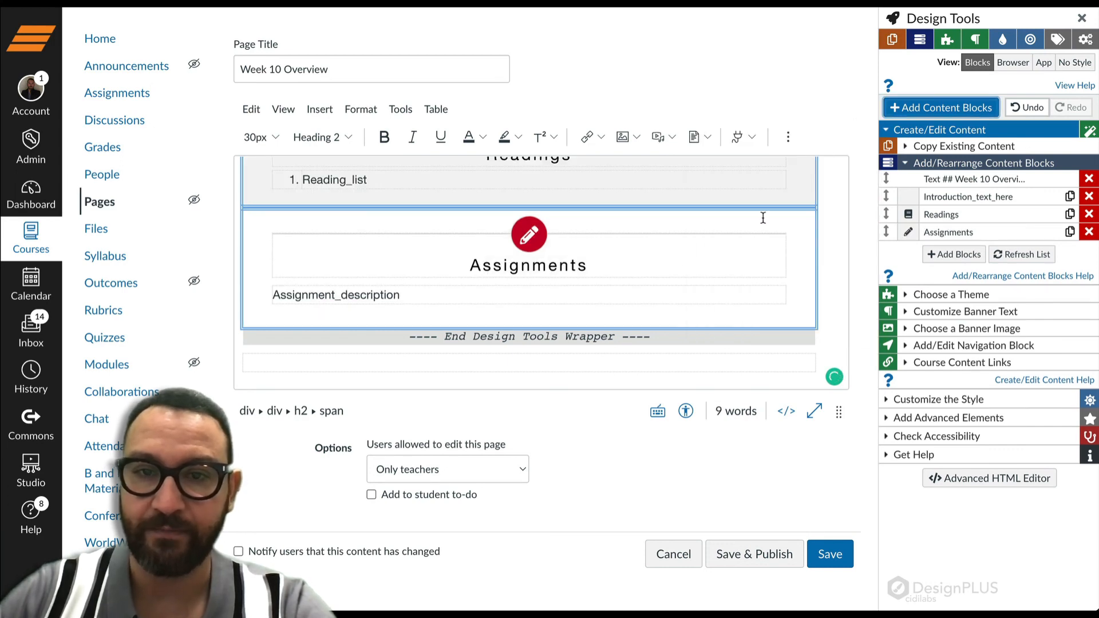
- Check the heading levels of the "Readings" and "Assignments" titles in the added blocks
scroll(667, 260, "up", 4)
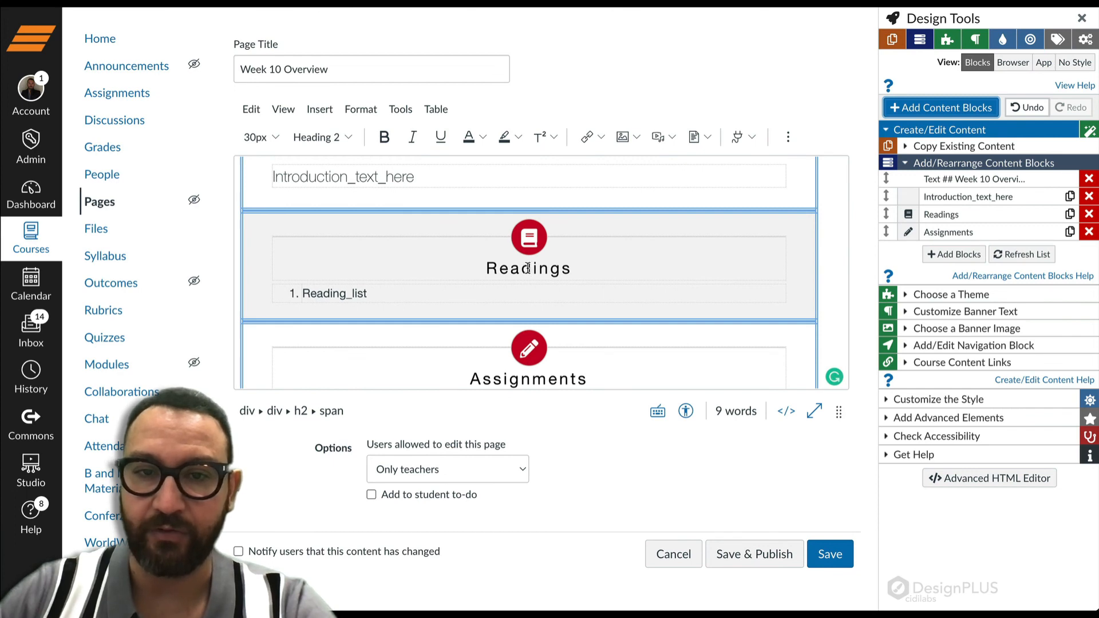
left_click(529, 268)
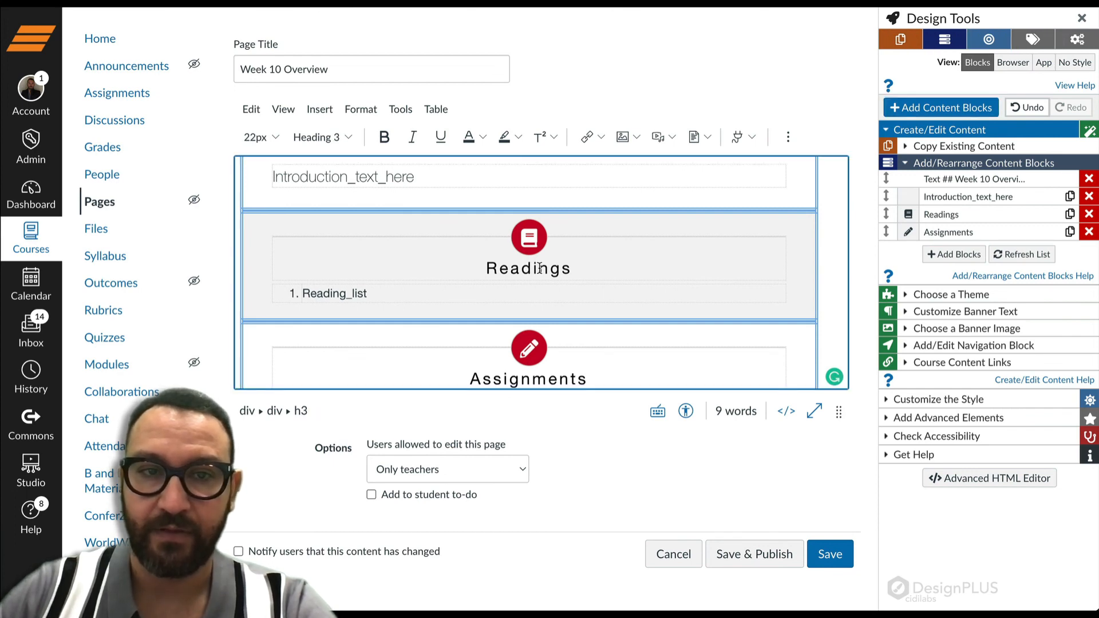
scroll(618, 253, "down", 2)
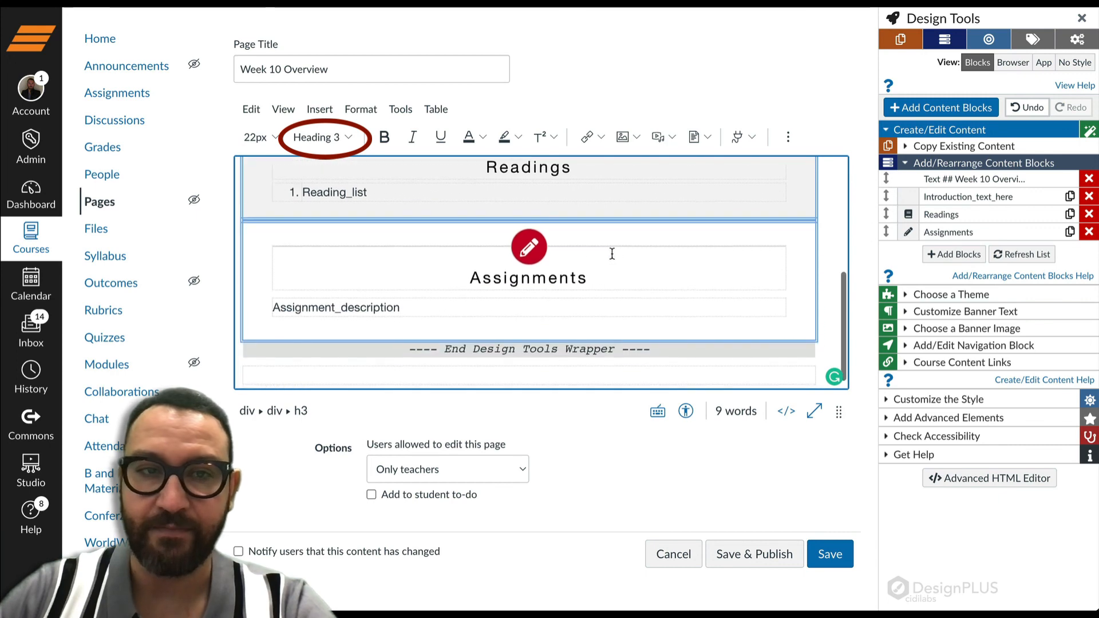
left_click(531, 277)
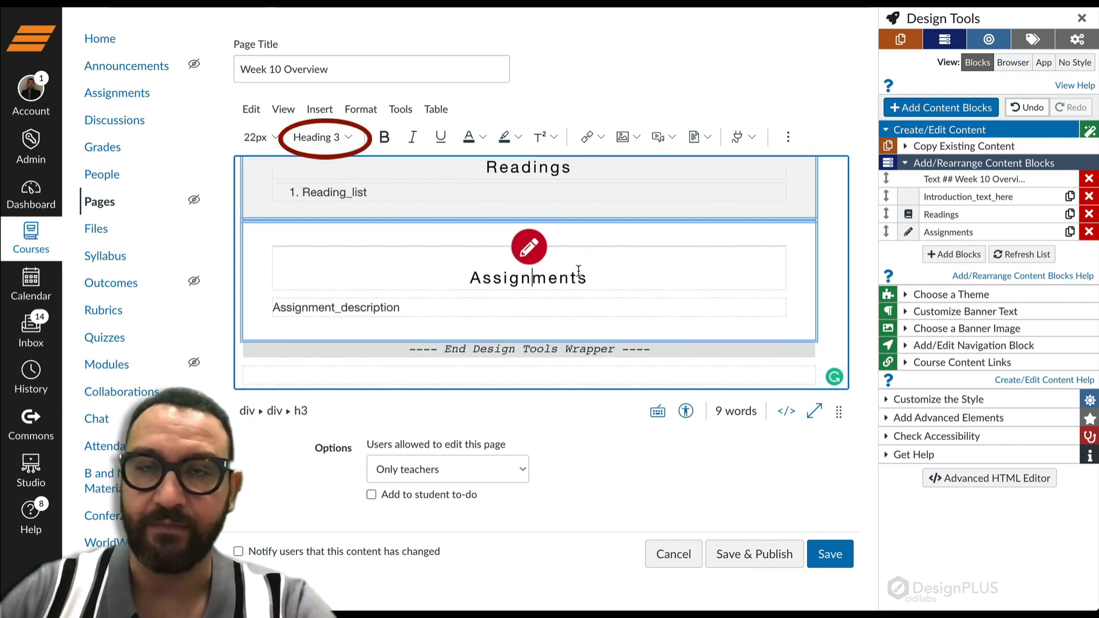
scroll(655, 269, "up", 5)
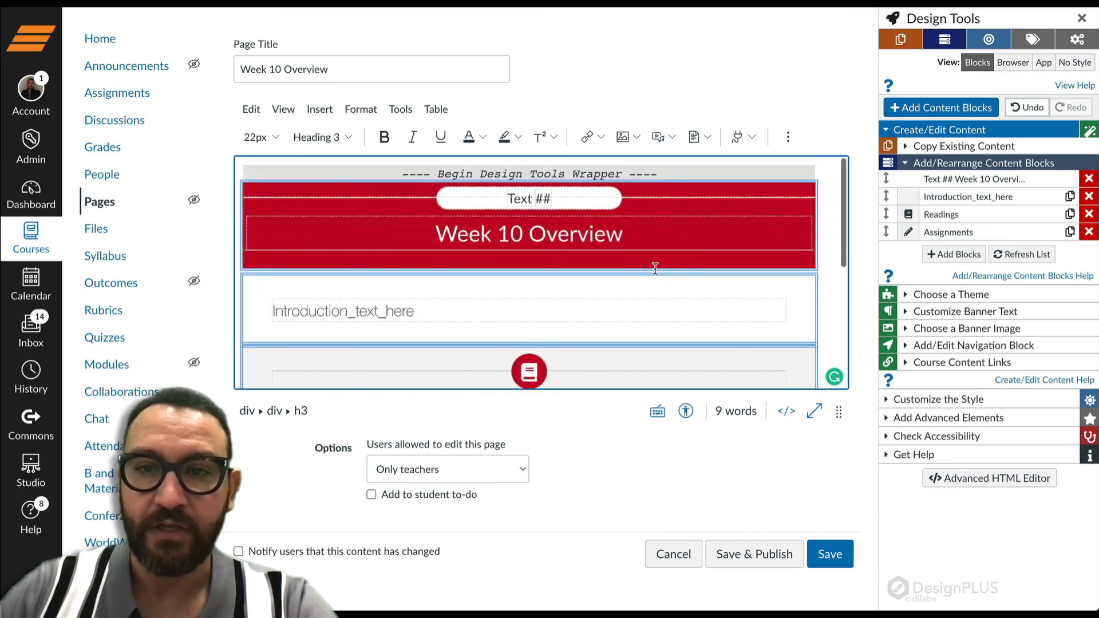